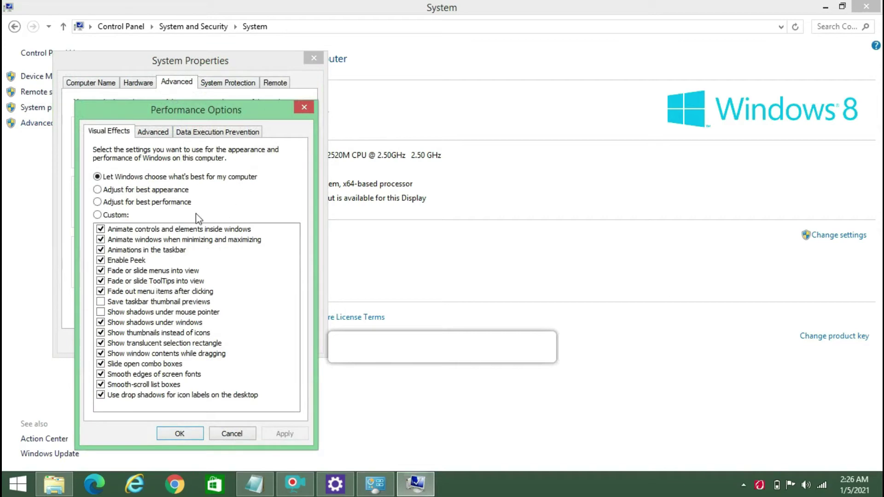
Step: Try a custom visual effects setup with every effect turned off, from window animations to desktop icon label shadows
click(97, 189)
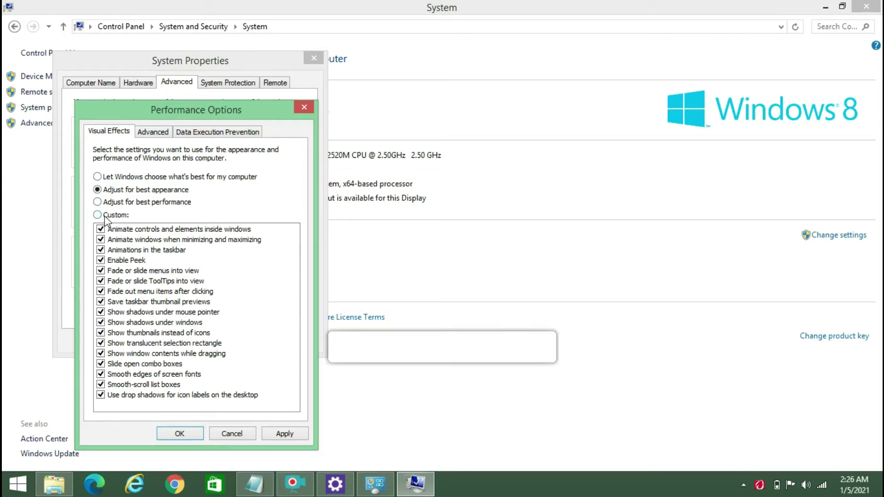
click(101, 230)
click(101, 240)
click(102, 260)
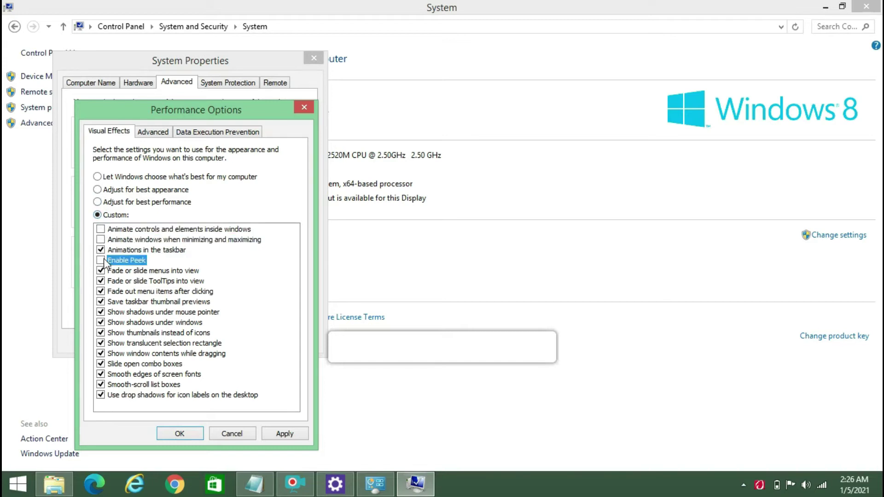
click(100, 250)
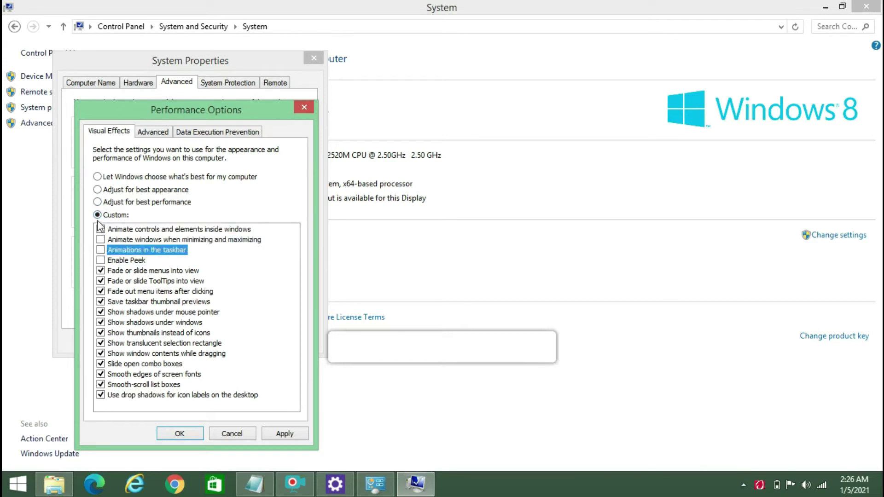
click(101, 271)
click(101, 281)
click(100, 292)
click(100, 302)
click(101, 312)
click(100, 322)
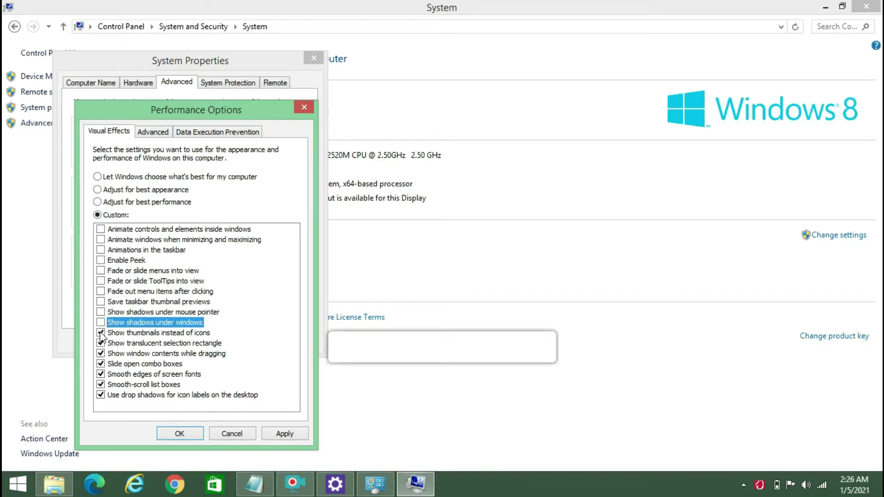
click(101, 332)
click(101, 343)
click(101, 353)
click(101, 364)
click(101, 374)
click(101, 384)
click(101, 395)
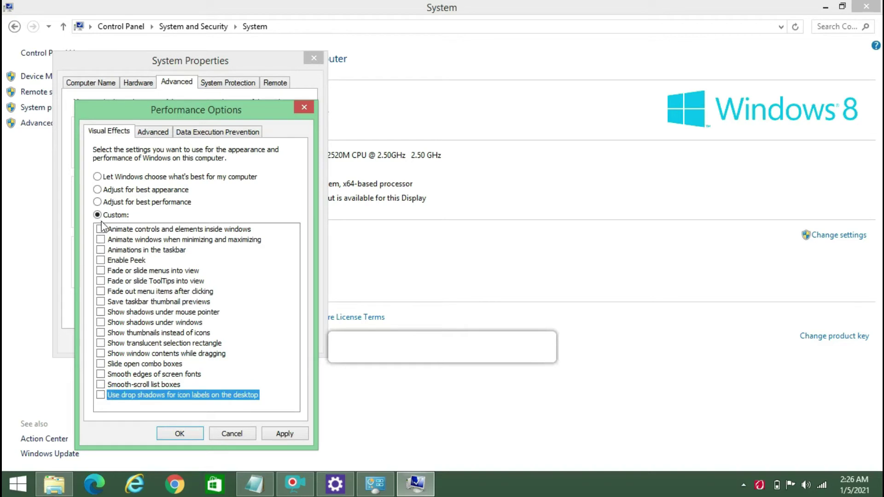
Step: Set the visual effects to Adjust for best appearance and apply the setting
click(98, 189)
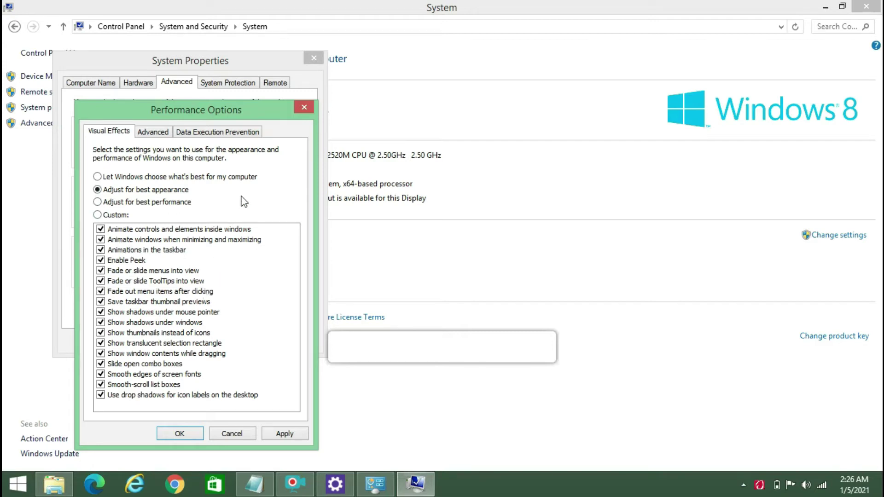
click(284, 434)
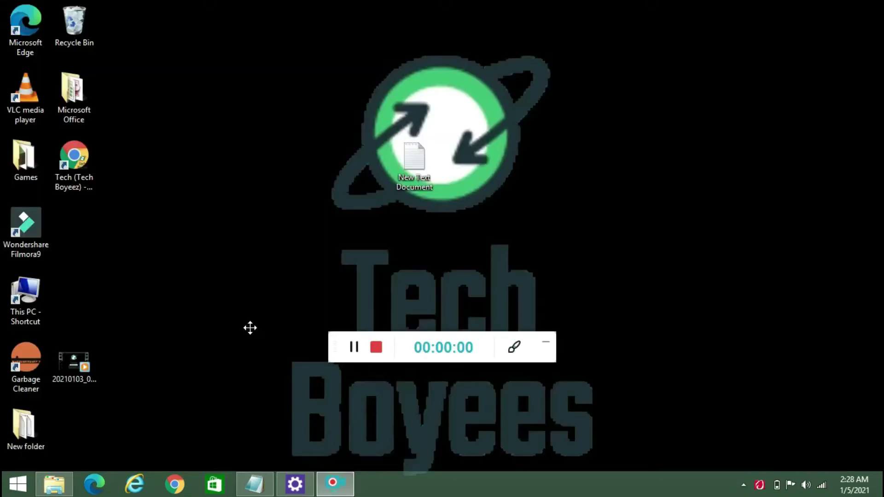
Step: Switch to the Notepad checklist, review the "Defragement and Optimize" line, and minimize the note
click(255, 482)
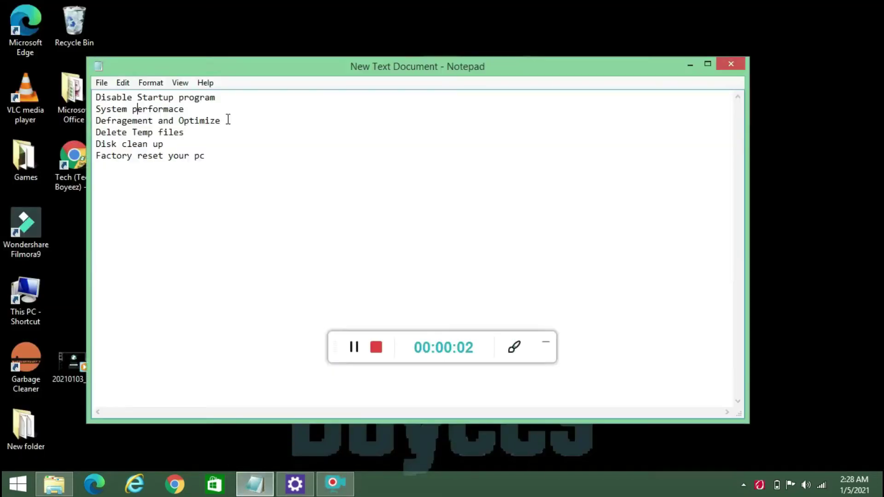
drag(228, 121, 97, 113)
click(97, 113)
click(689, 64)
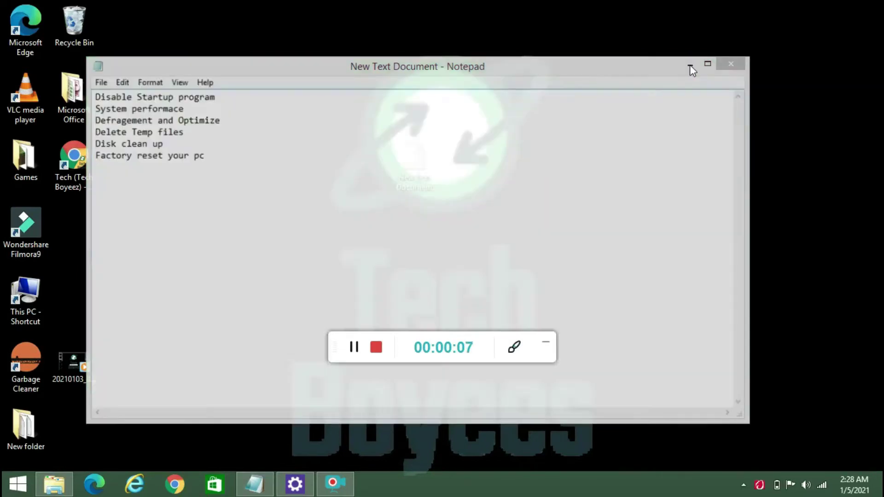
right_click(424, 74)
click(482, 111)
right_click(226, 124)
click(238, 161)
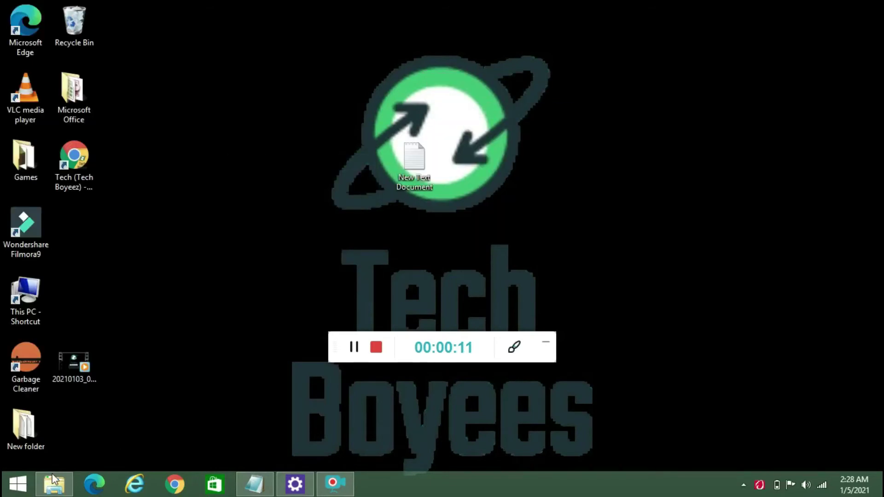
Step: Find the drive optimizer by searching Windows for "defragment" and start optimizing drive (C:)
mouse_move(881, 6)
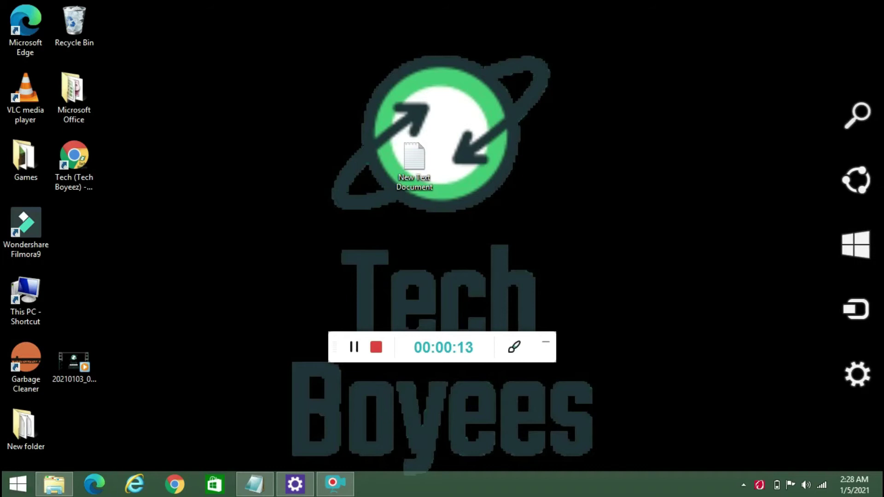
click(857, 118)
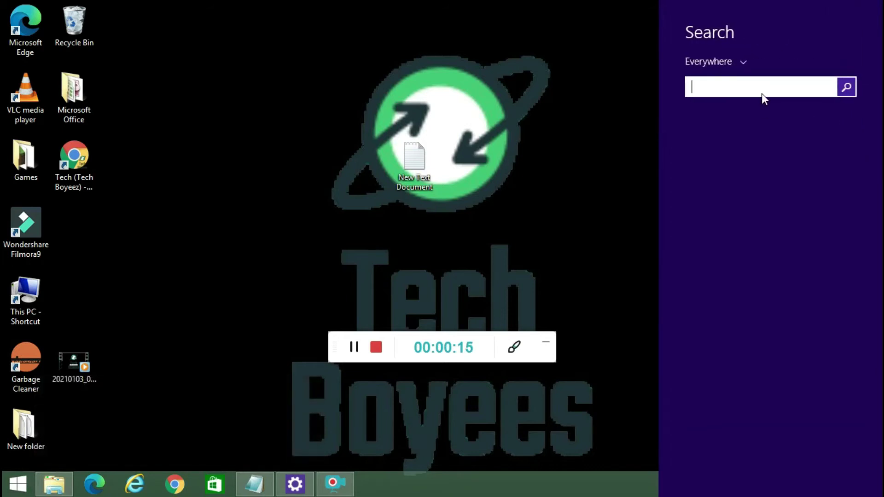
text(defragem)
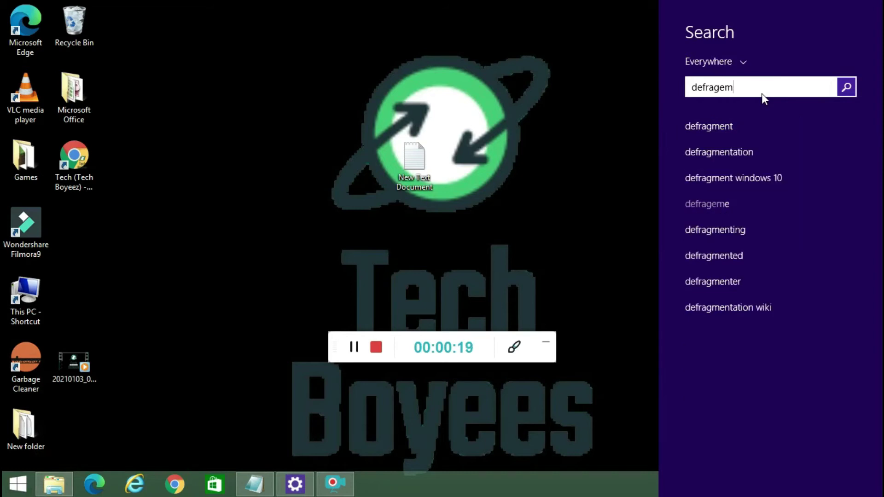
key(BackSpace)
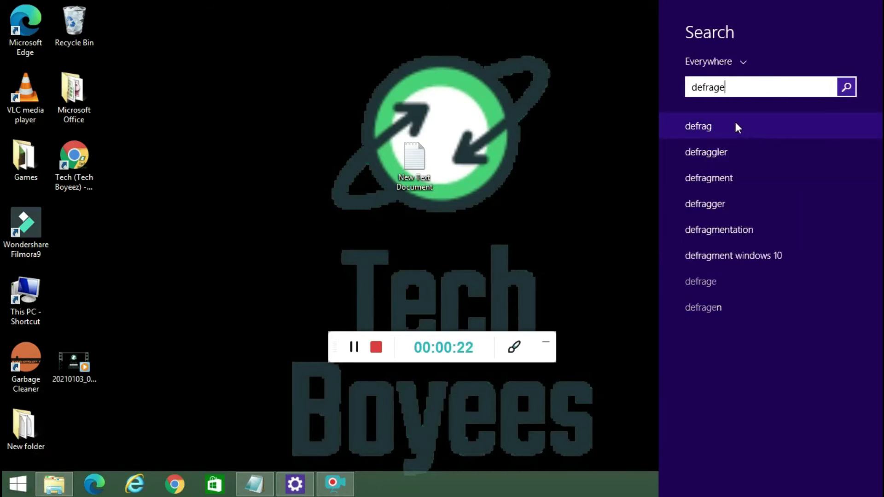
text(mect)
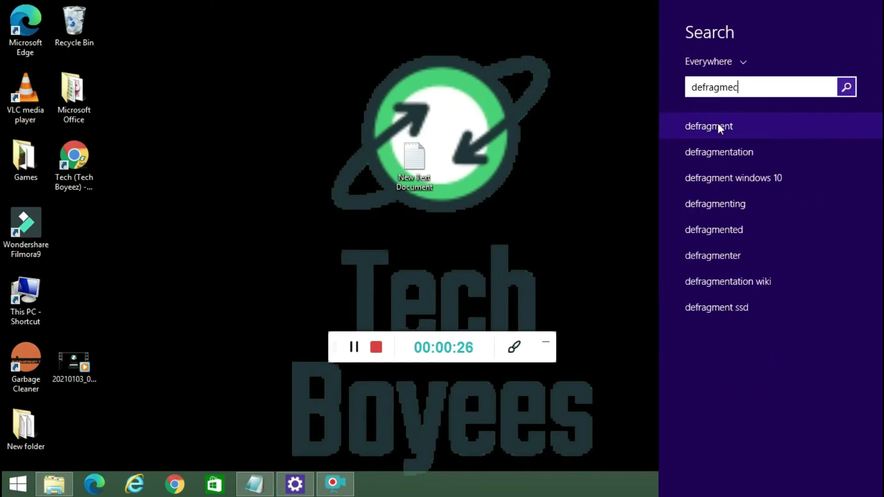
click(722, 132)
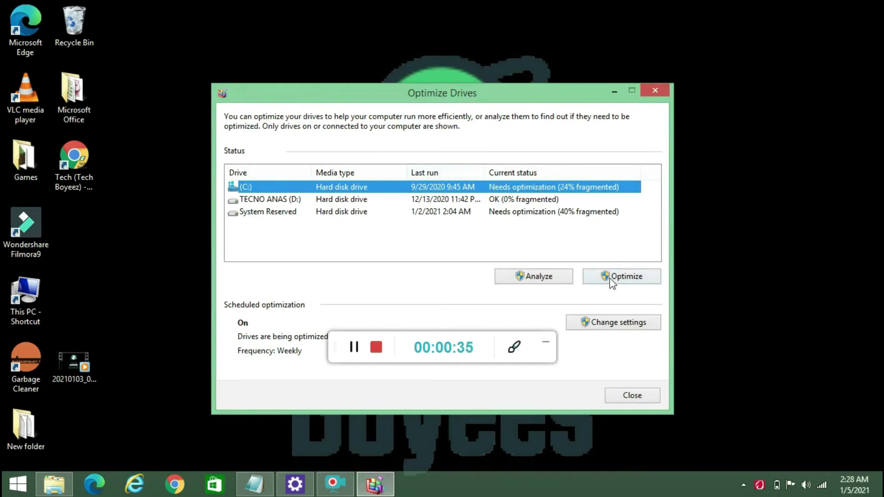
click(631, 279)
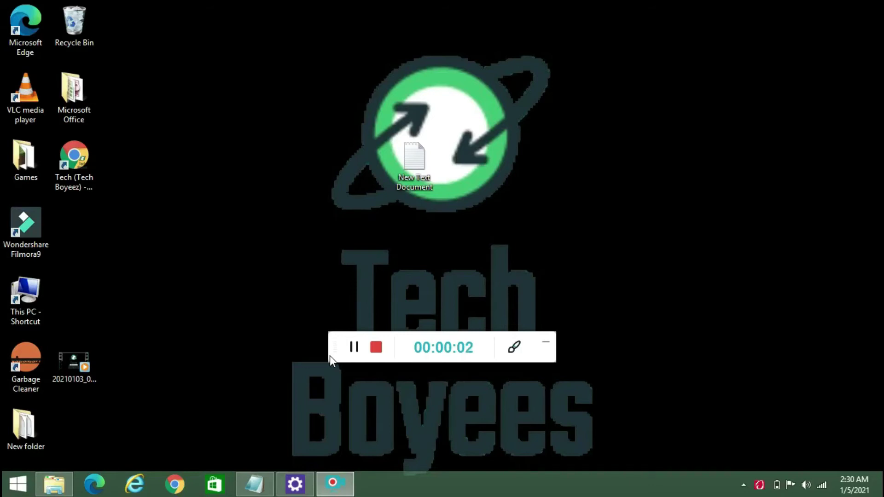
Step: Switch to the Notepad checklist, review the "Delete Temp files" line, and minimize the note
click(253, 481)
drag(202, 144, 93, 134)
click(113, 132)
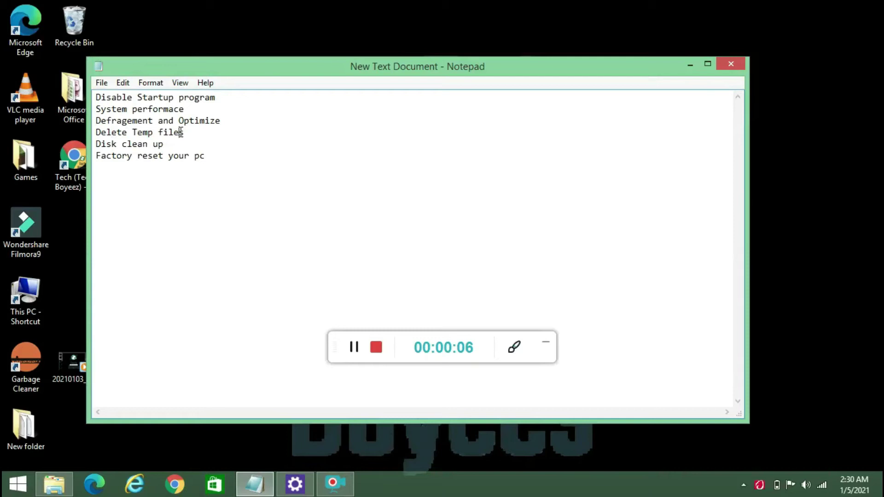
drag(183, 133, 95, 133)
click(112, 133)
drag(185, 133, 135, 136)
click(136, 138)
click(690, 64)
right_click(619, 101)
click(641, 142)
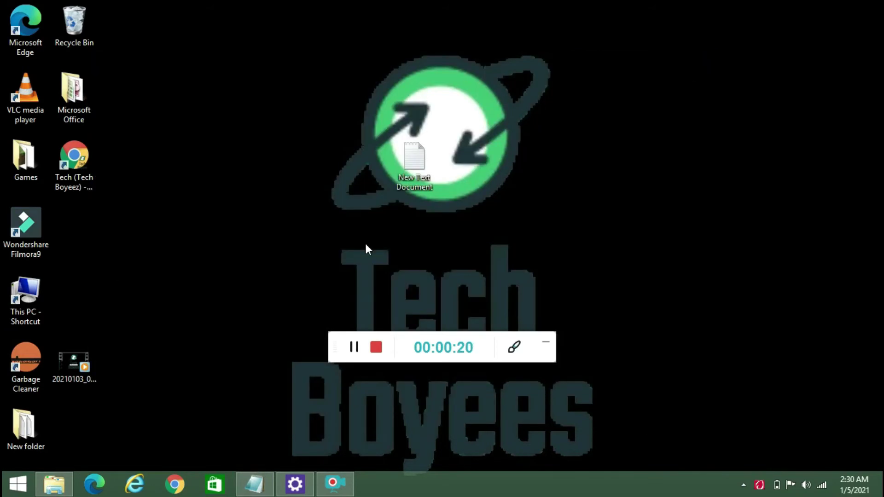
Step: Open the user's temporary files folder by running %temp%
key(super+r)
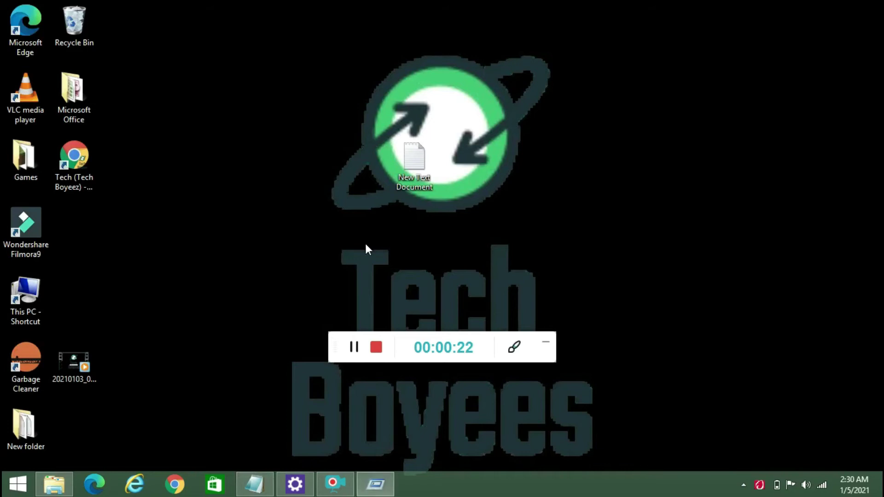
key(BackSpace)
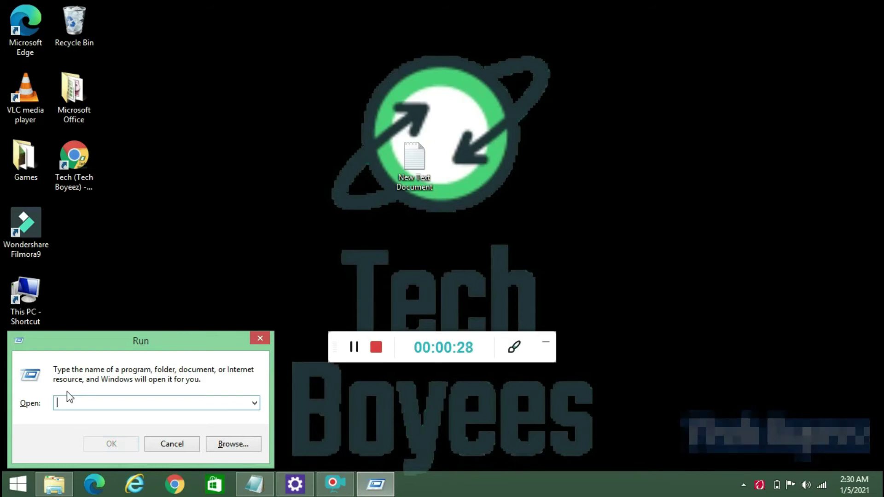
text(%t)
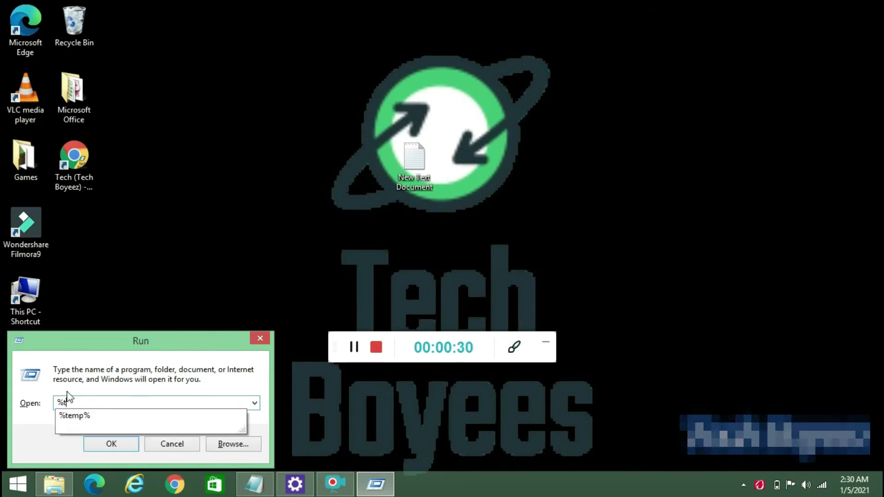
text(emp%)
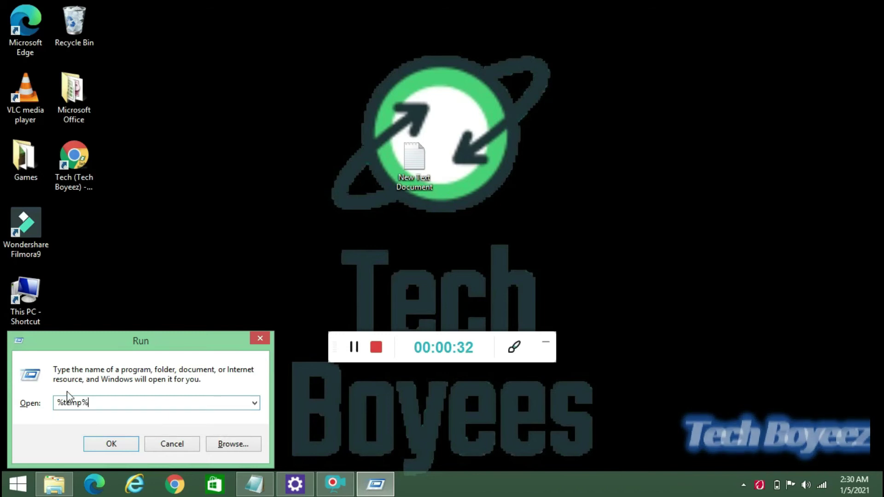
click(131, 446)
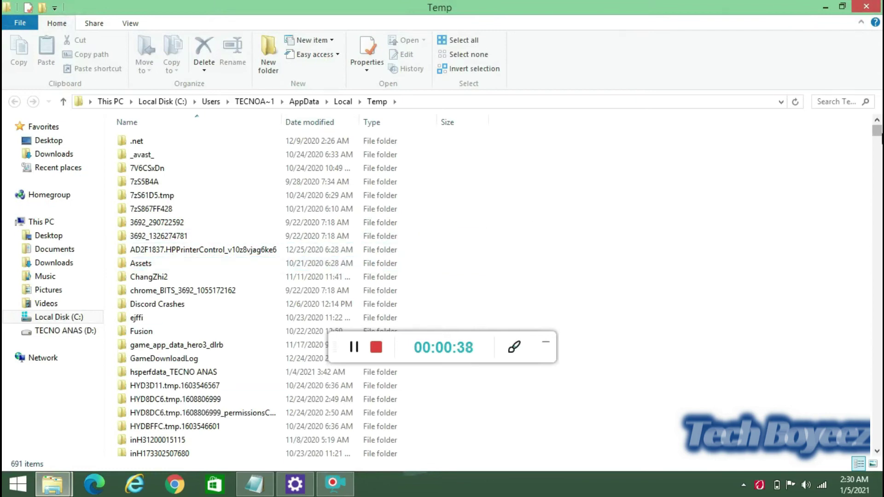
Step: Delete all items in the Temp folder, and set the access-denied choice to cover all current items
mouse_move(881, 135)
mouse_down()
mouse_move(881, 322)
mouse_move(880, 125)
mouse_up()
click(284, 184)
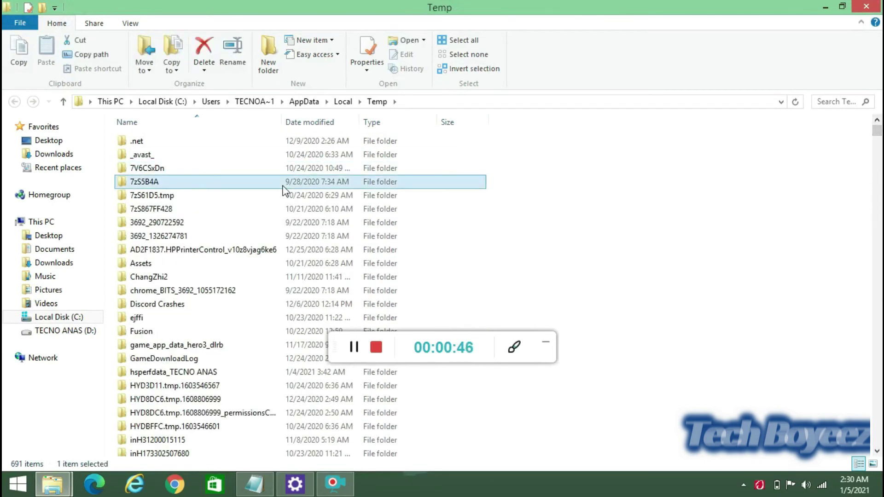
key(ctrl+a)
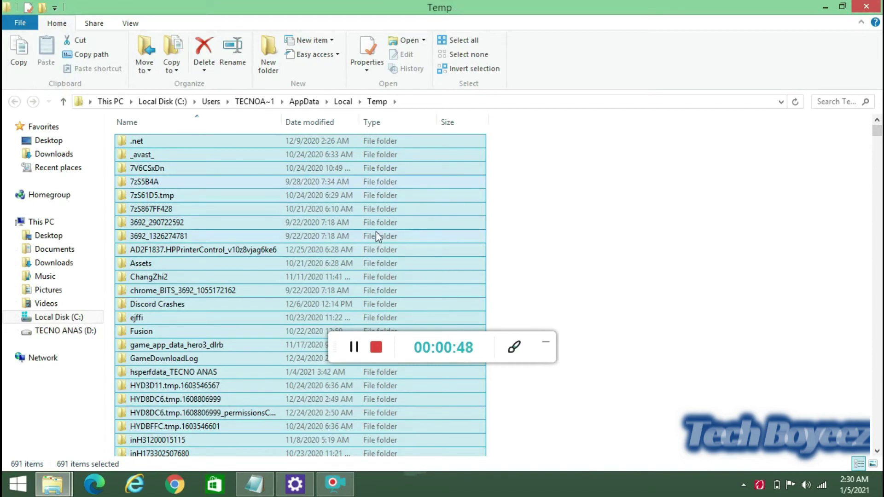
right_click(348, 216)
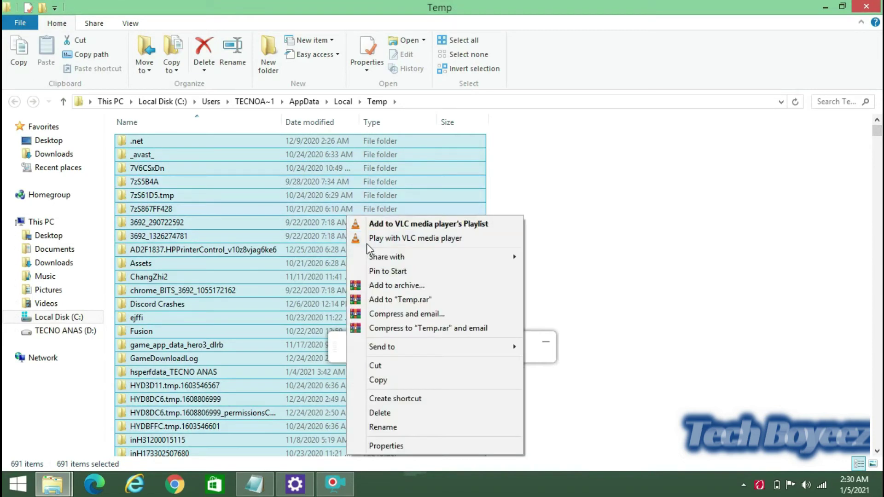
click(378, 413)
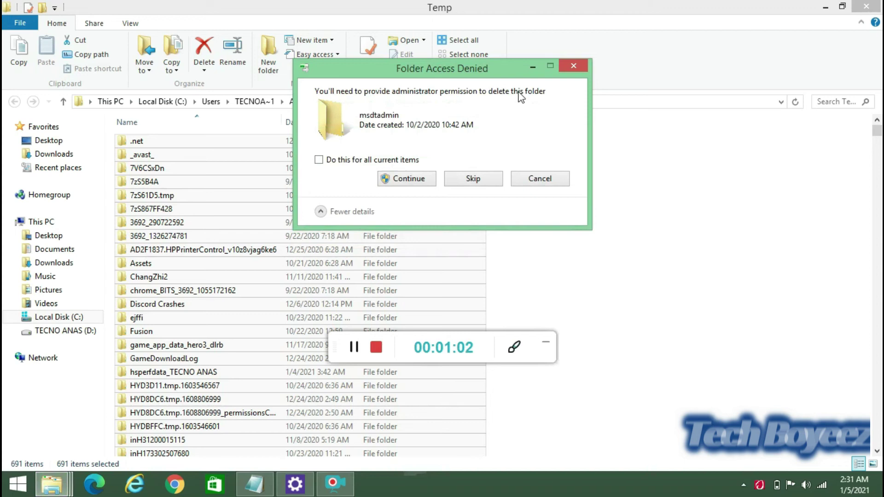
click(319, 160)
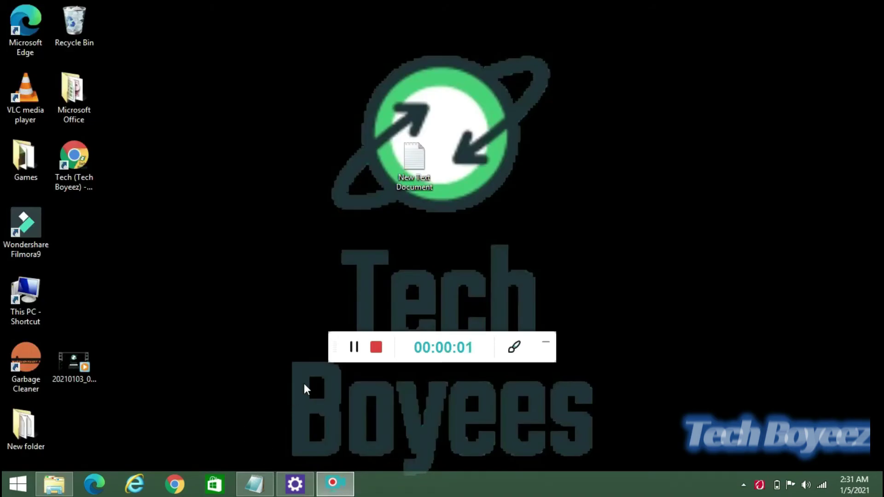
Step: Switch to the Notepad checklist, review the "Disk clean up" line, and minimize the note
drag(332, 347, 425, 319)
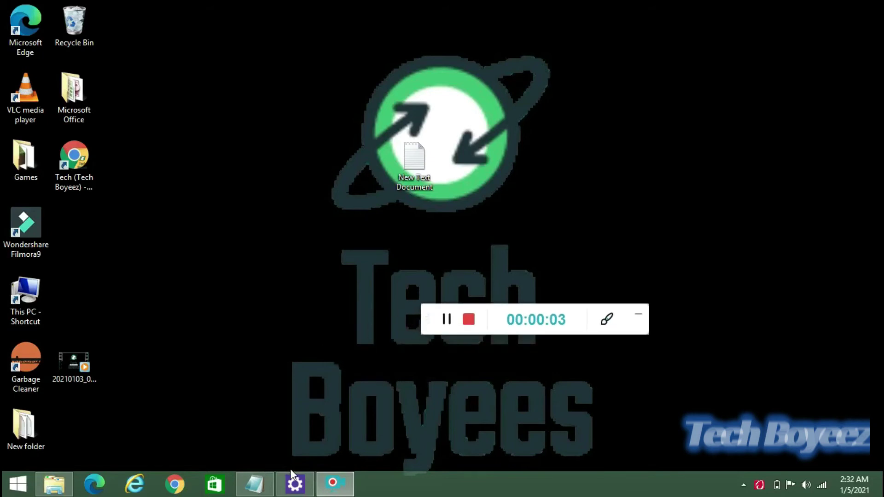
click(241, 494)
drag(165, 147, 97, 148)
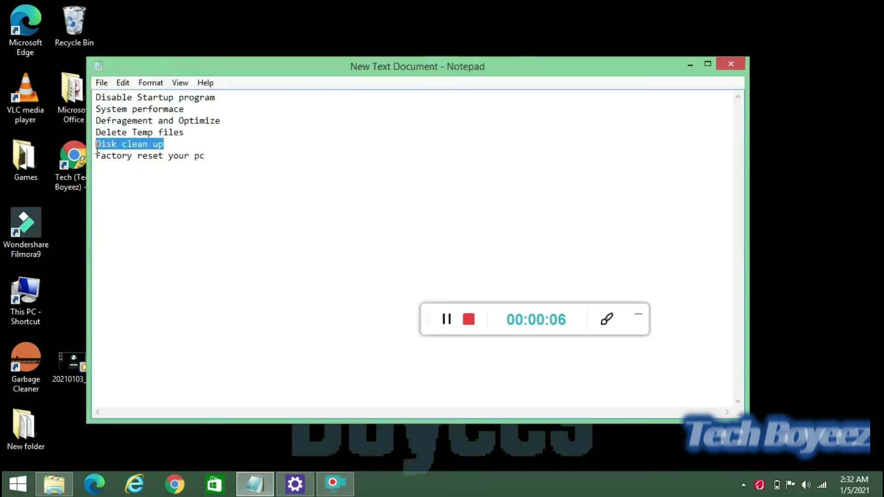
click(134, 155)
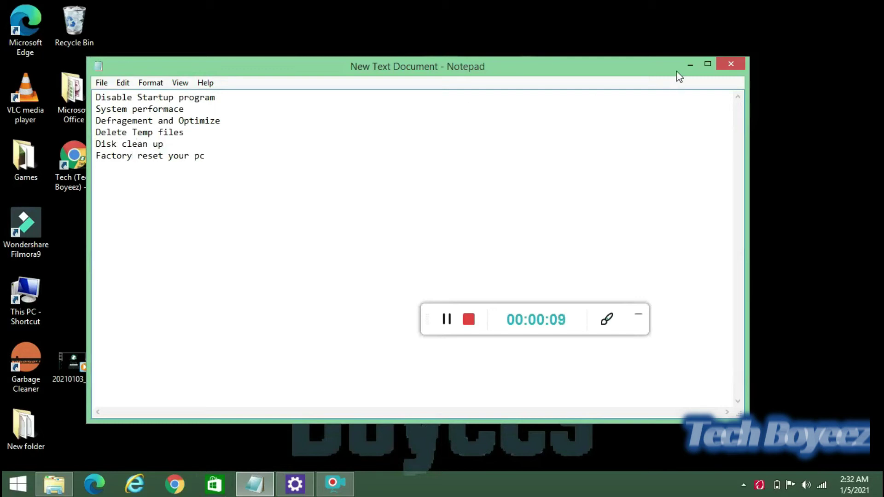
click(688, 63)
right_click(501, 74)
click(525, 109)
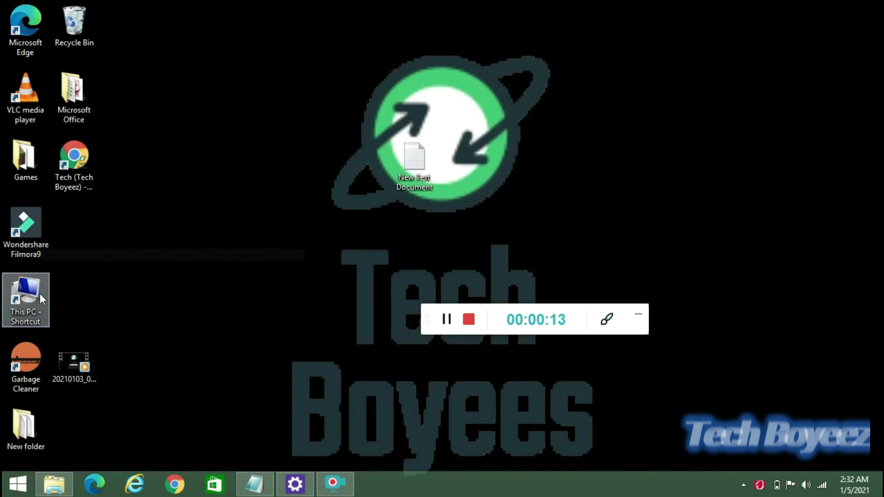
Step: Open the properties of Local Disk (C:) from This PC
double_click(30, 313)
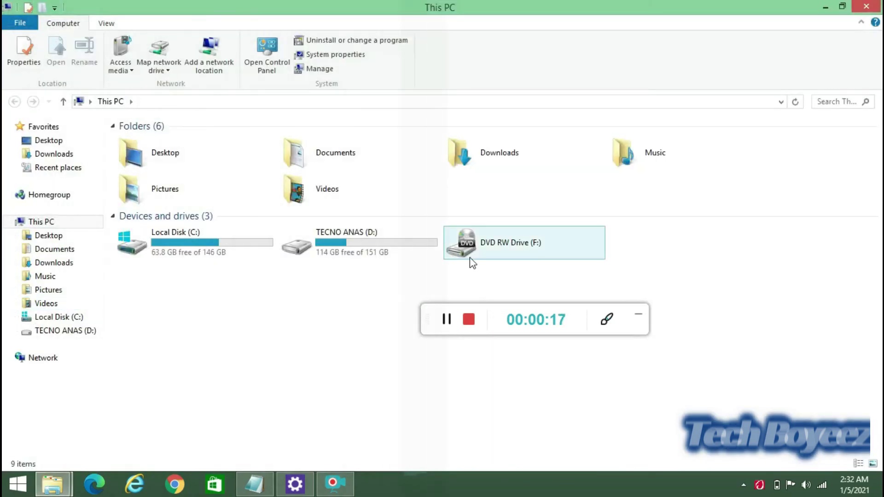
right_click(169, 246)
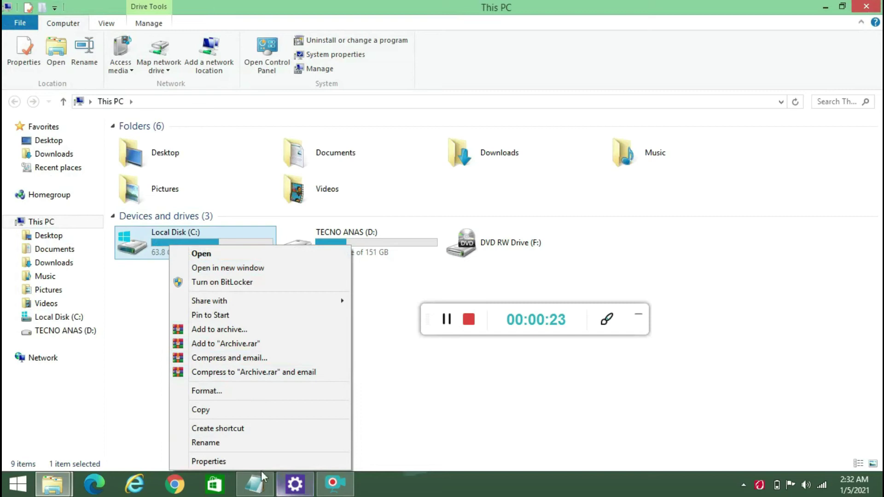
click(199, 462)
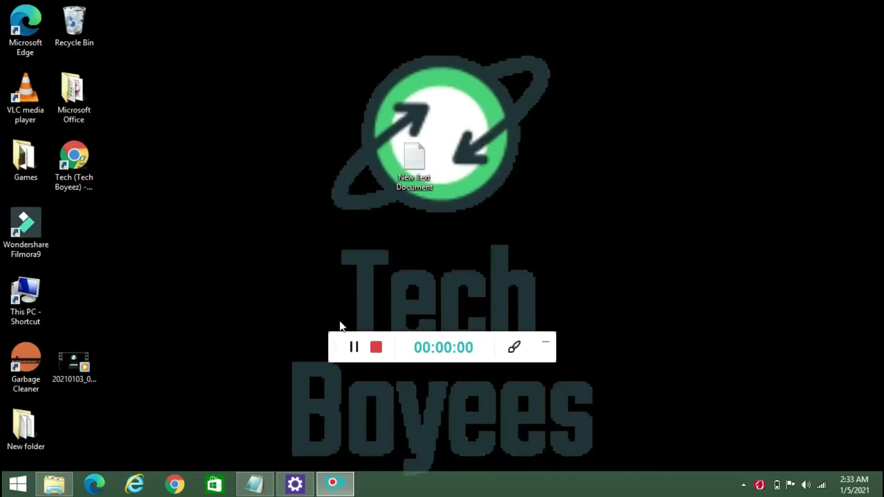
drag(335, 345, 393, 337)
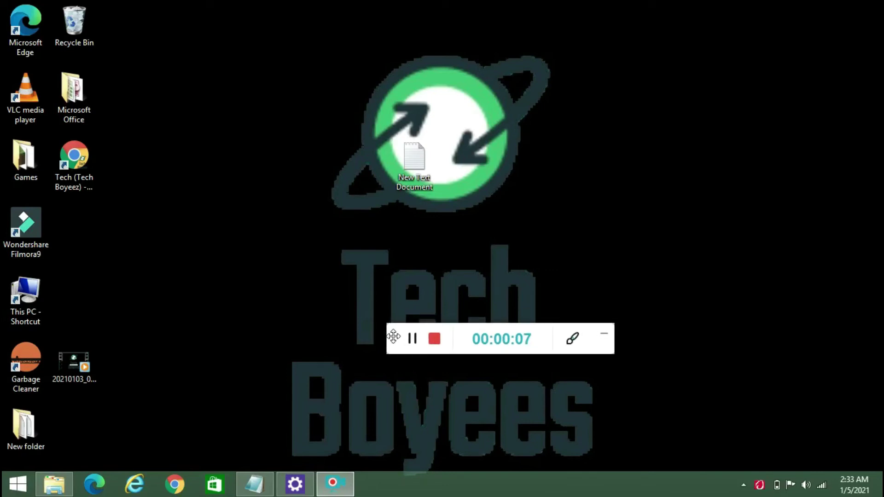
drag(393, 337, 391, 337)
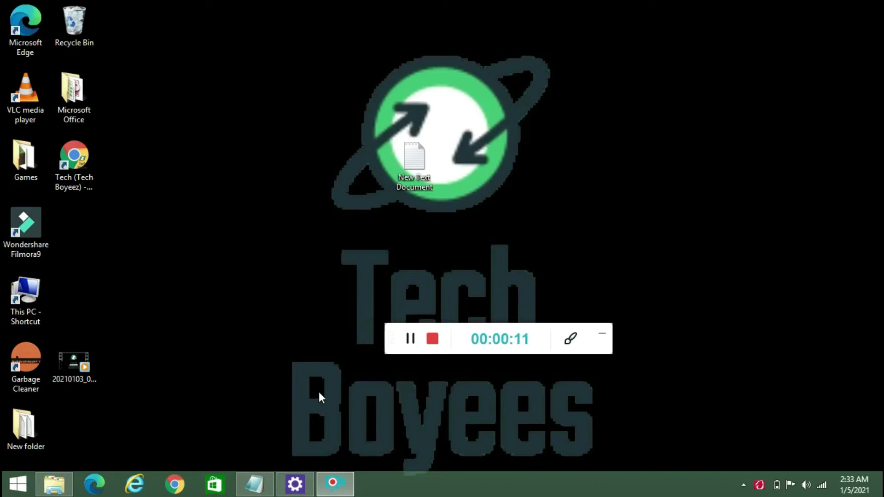
Step: Switch to the Notepad checklist, review the "Factory reset your pc" line, and minimize the note
mouse_move(258, 476)
click(228, 418)
drag(206, 156, 40, 173)
click(122, 252)
click(189, 168)
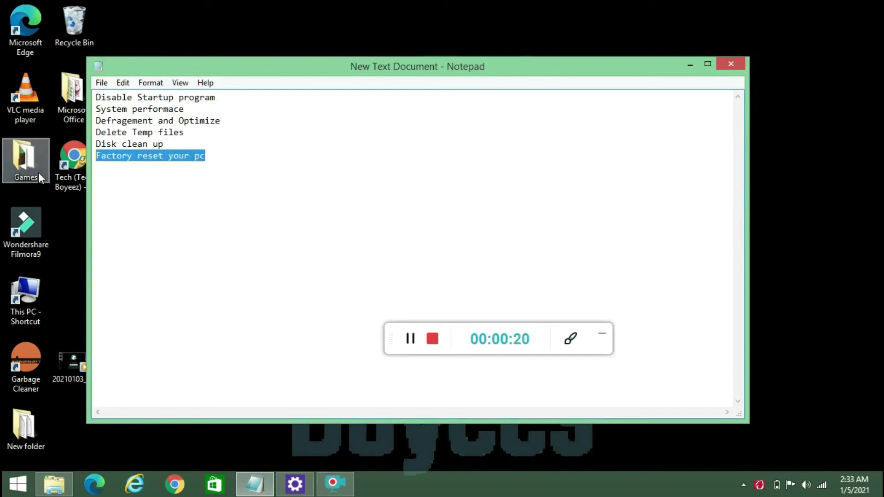
click(146, 167)
mouse_move(213, 158)
mouse_down()
mouse_move(92, 170)
mouse_move(97, 158)
mouse_move(199, 159)
mouse_up()
click(113, 160)
click(202, 159)
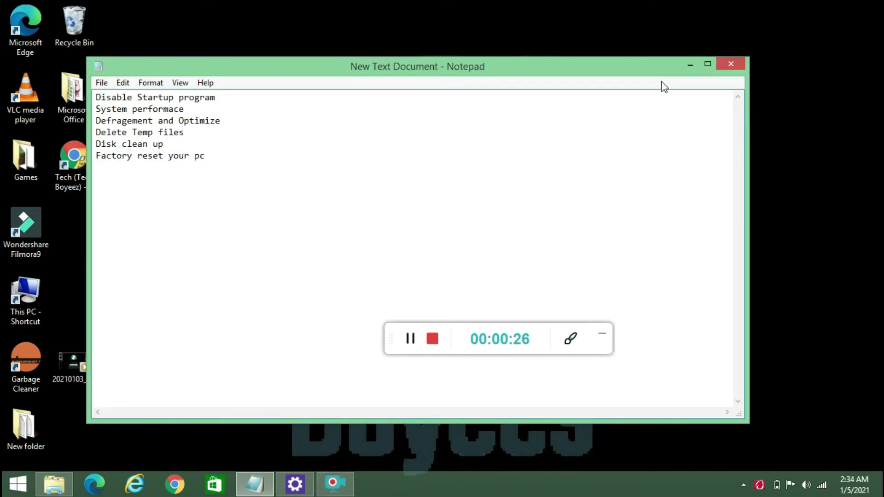
click(688, 59)
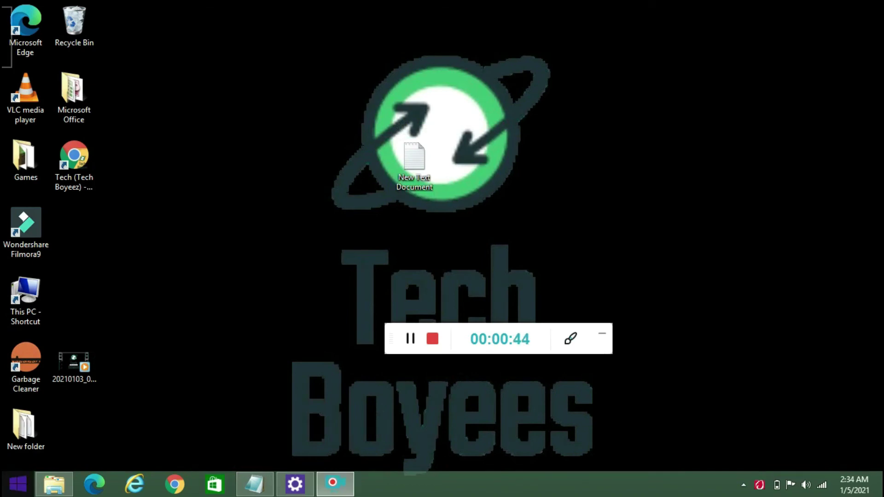
Step: Search the Start screen for "con" and open PC settings
click(18, 483)
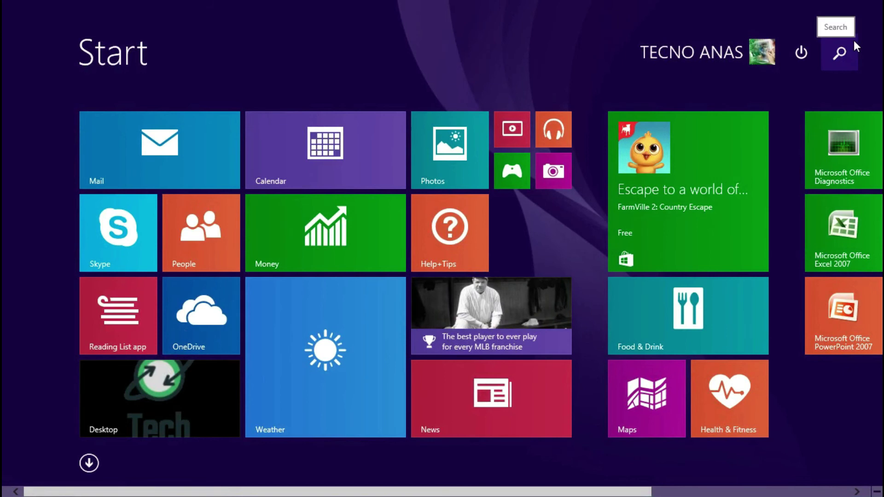
click(837, 52)
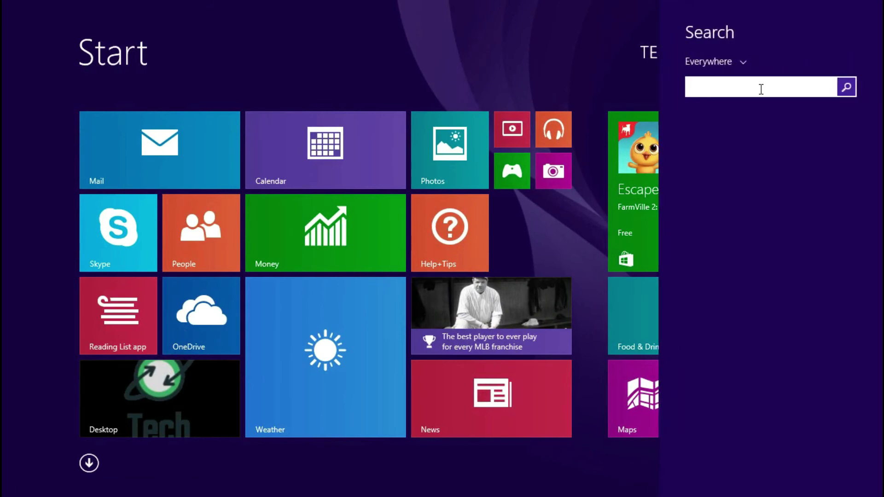
text(con)
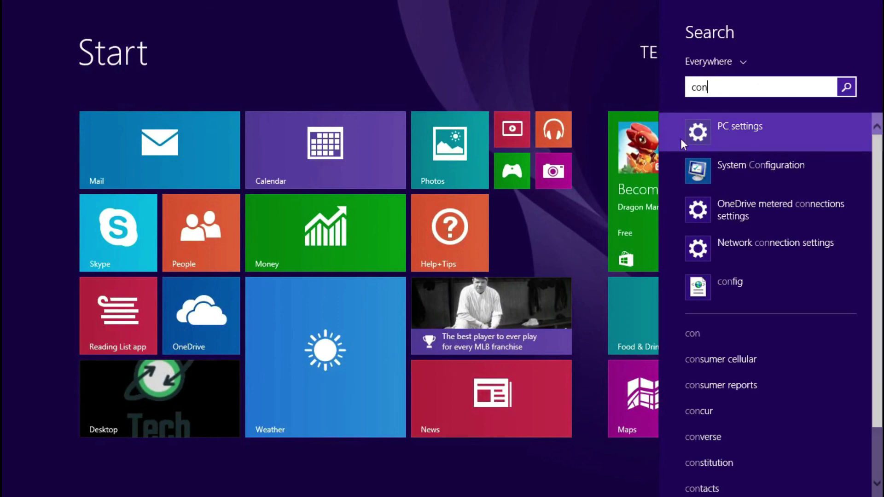
click(716, 132)
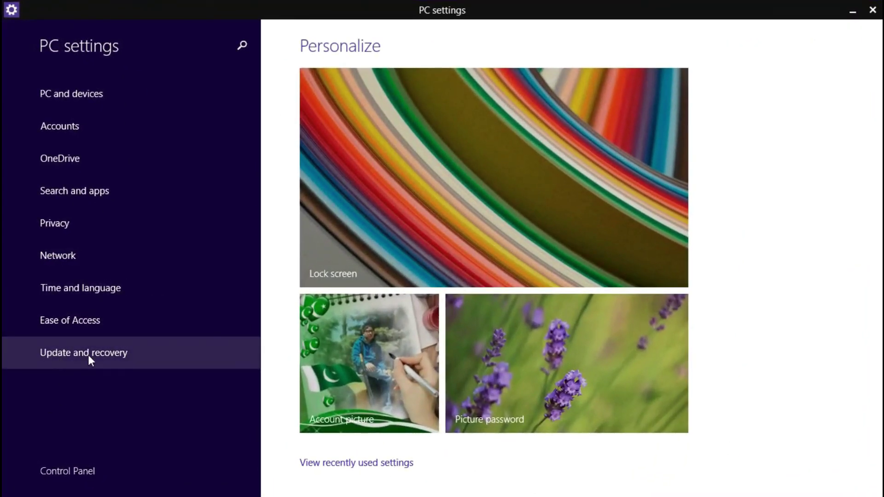
Step: Examine the refresh, reset and advanced startup options on the Recovery page of Update and recovery, and close PC settings
click(129, 356)
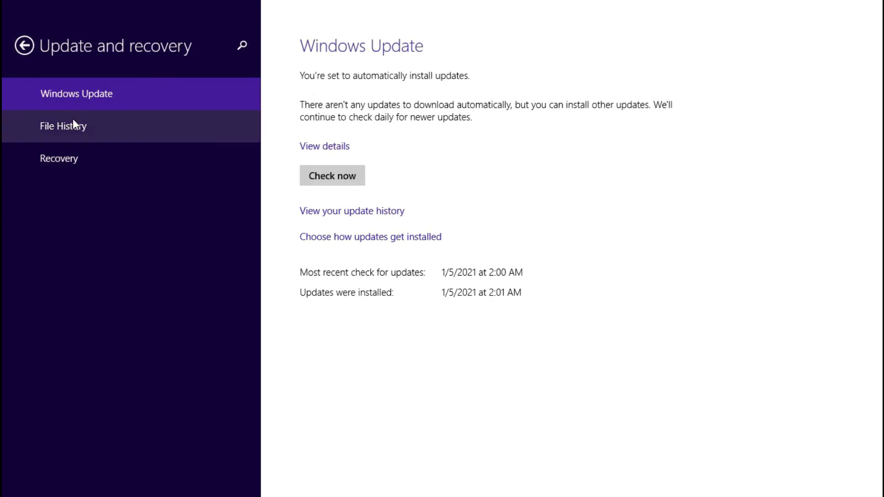
click(71, 137)
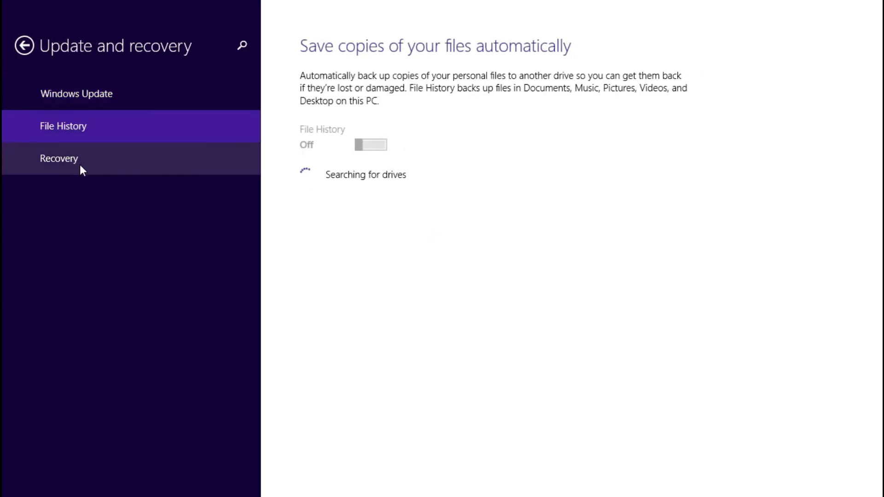
click(80, 165)
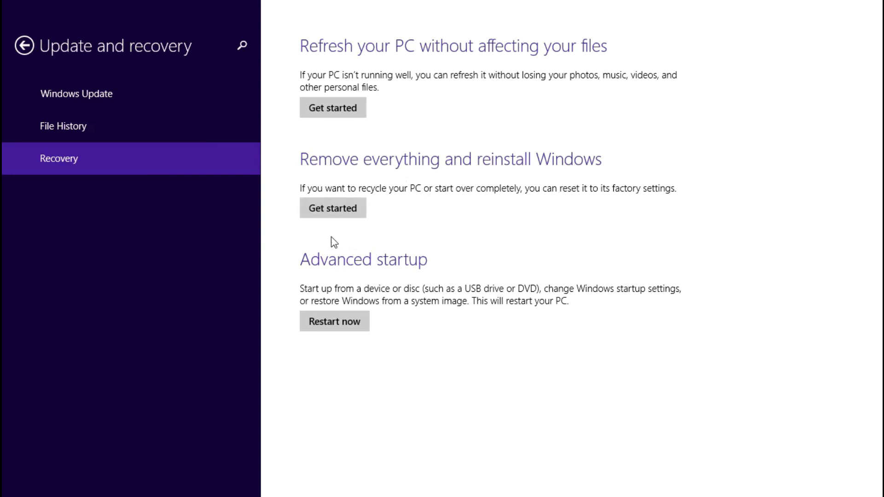
mouse_move(449, 2)
key(alt+F4)
Step: Refresh the desktop several times
right_click(298, 126)
click(312, 173)
right_click(199, 132)
click(210, 164)
right_click(210, 165)
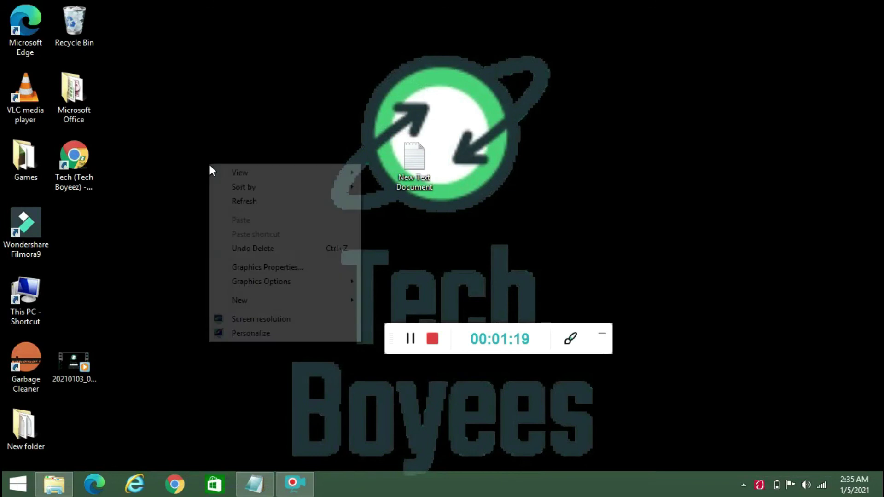
click(223, 201)
right_click(220, 198)
click(240, 235)
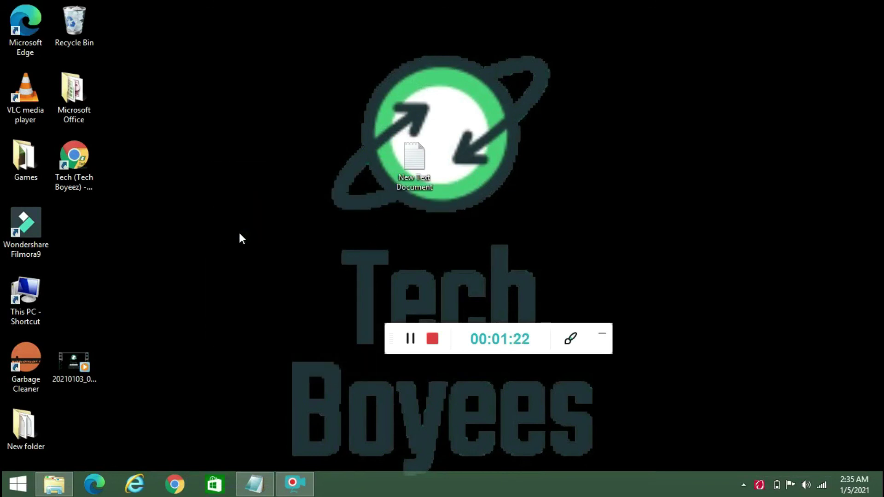